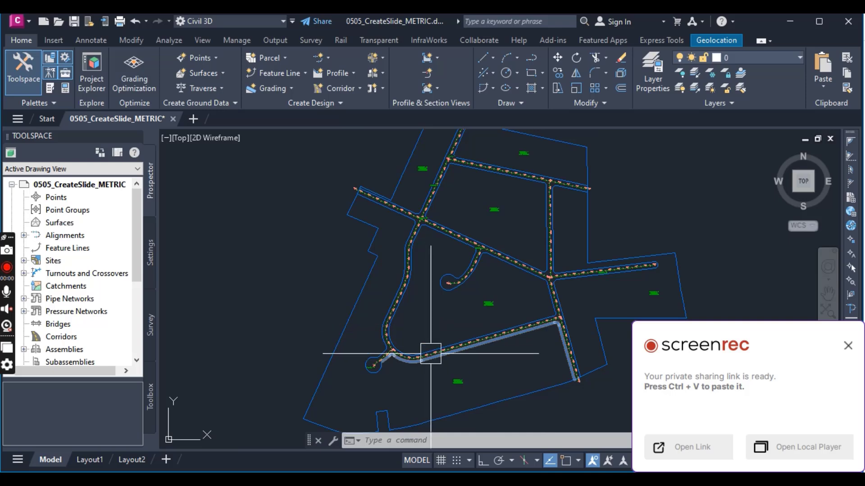
- Examine the subdivision's parcel boundaries and road alignments in the drawing, focusing on the southern parcel along the road
scroll(419, 293, down, 3)
scroll(417, 332, up, 3)
click(432, 347)
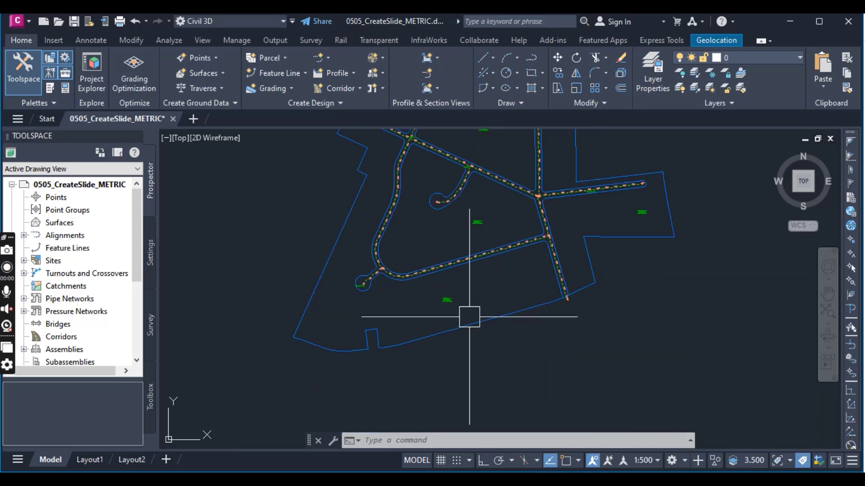
scroll(469, 320, down, 2)
scroll(498, 309, up, 4)
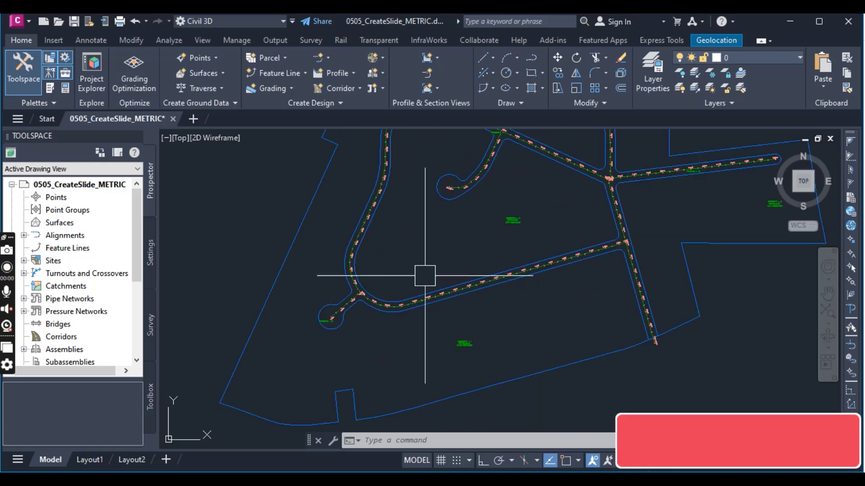
scroll(425, 275, down, 5)
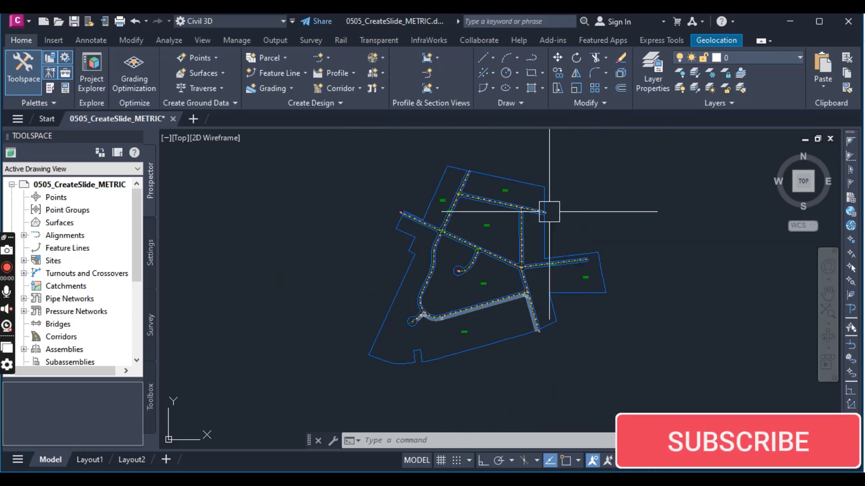
scroll(496, 316, up, 4)
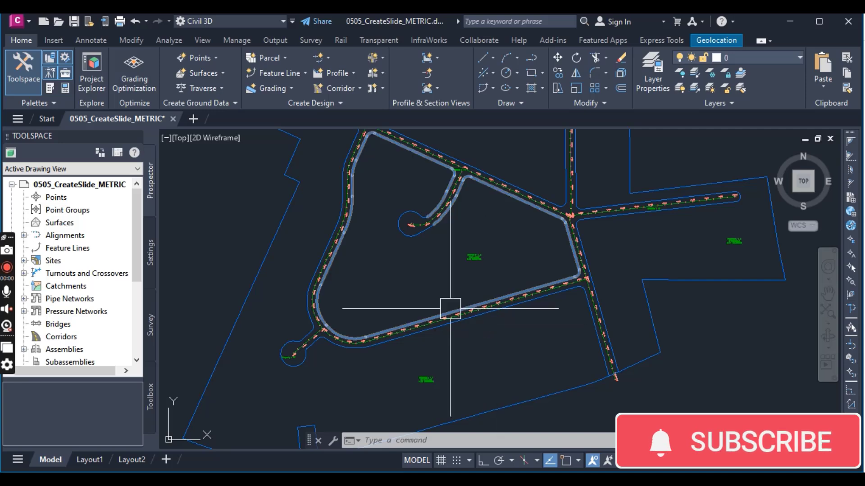
scroll(445, 315, down, 4)
scroll(450, 323, up, 4)
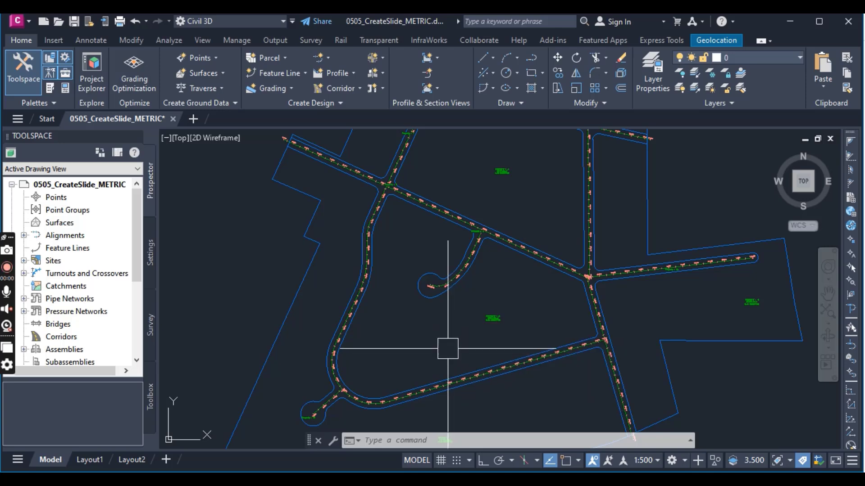
scroll(444, 302, down, 3)
scroll(447, 346, up, 4)
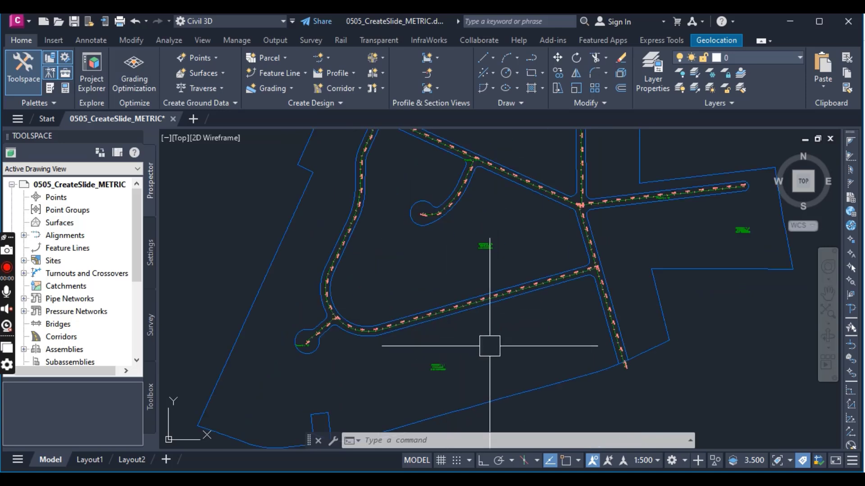
scroll(469, 334, down, 2)
scroll(463, 332, down, 3)
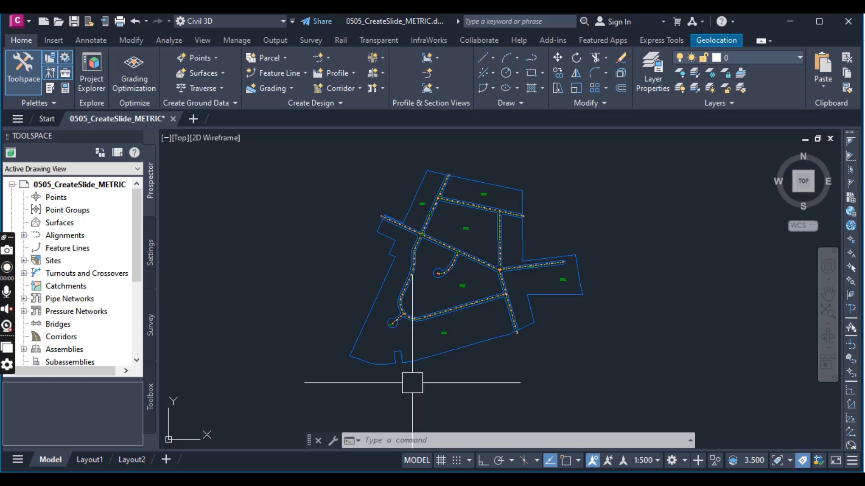
mouse_move(331, 349)
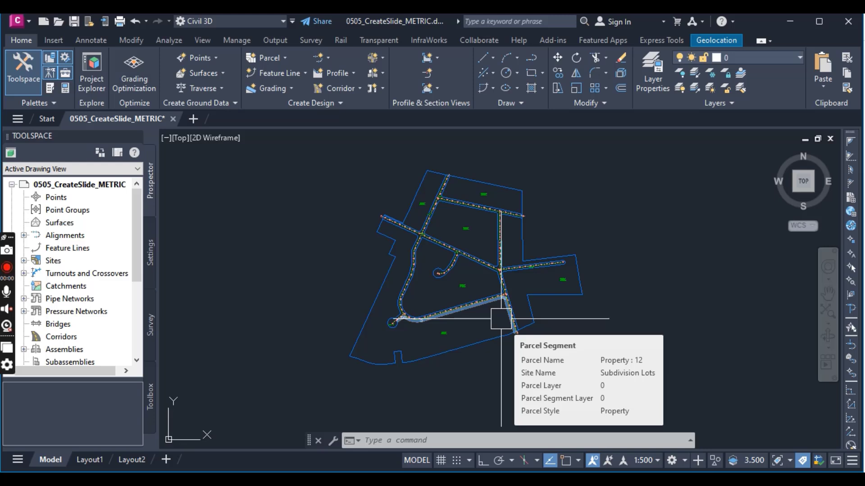
scroll(477, 338, up, 4)
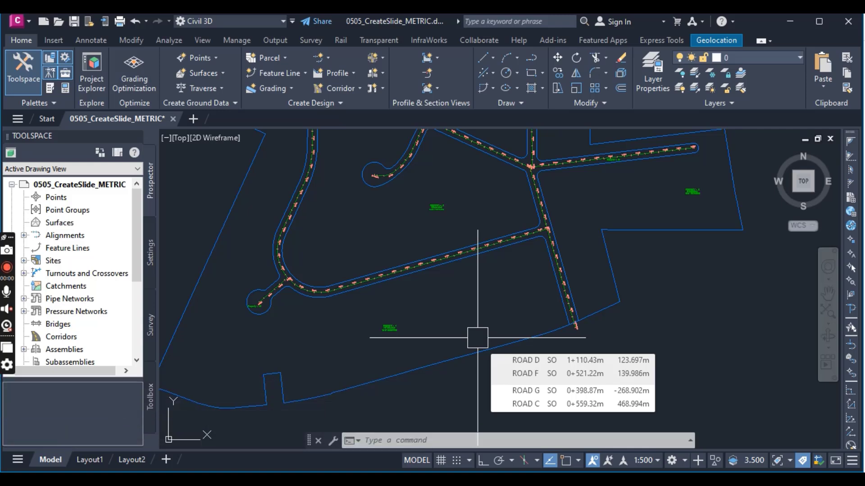
scroll(465, 338, down, 5)
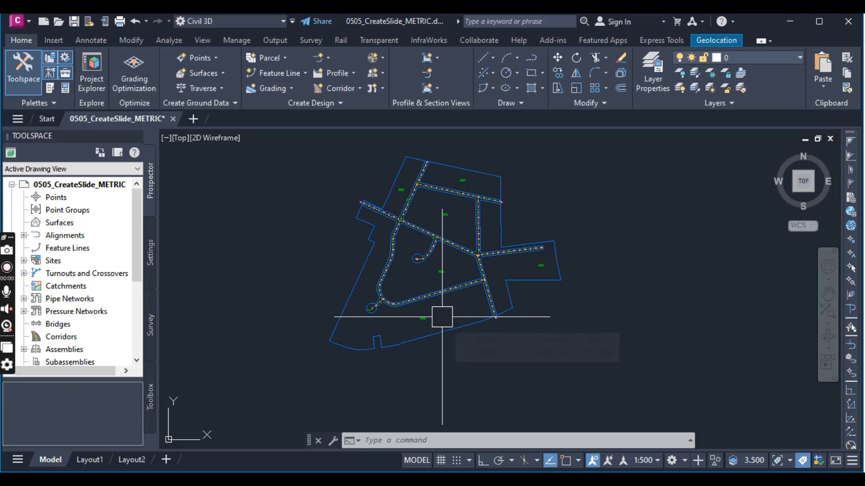
- Open the Parcel Creation Tools and set the minimum parcel area to 1012 sq.m
click(272, 63)
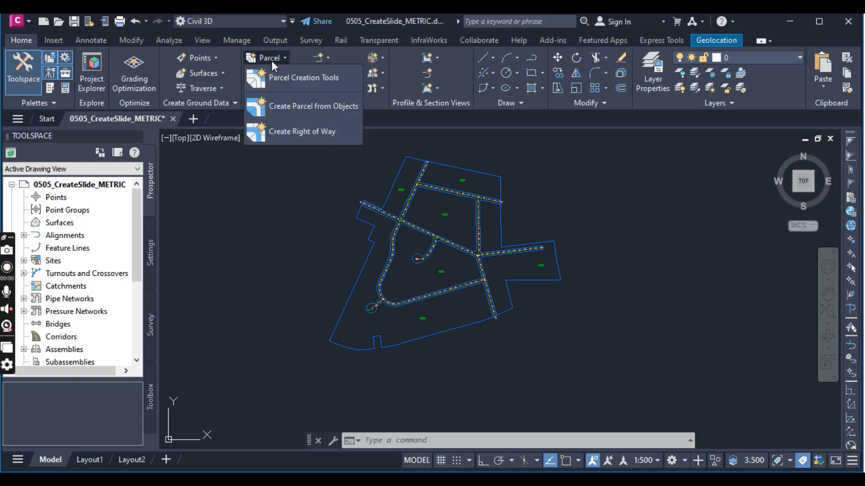
click(288, 77)
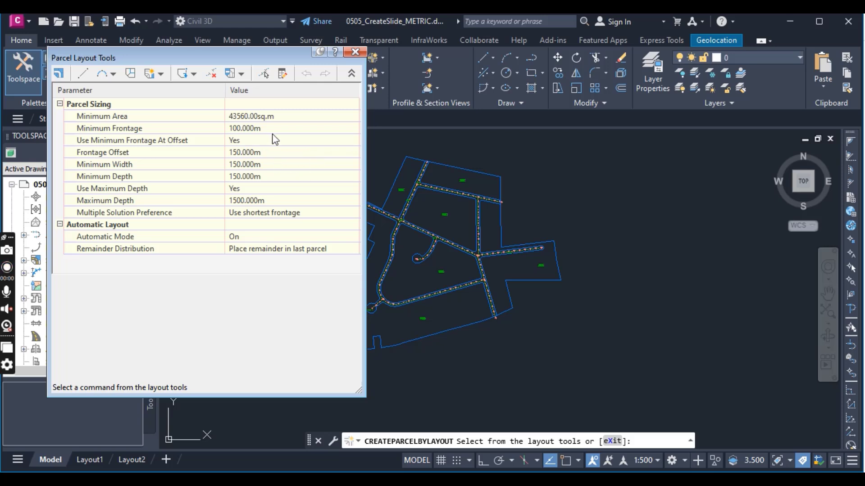
click(352, 74)
click(352, 74)
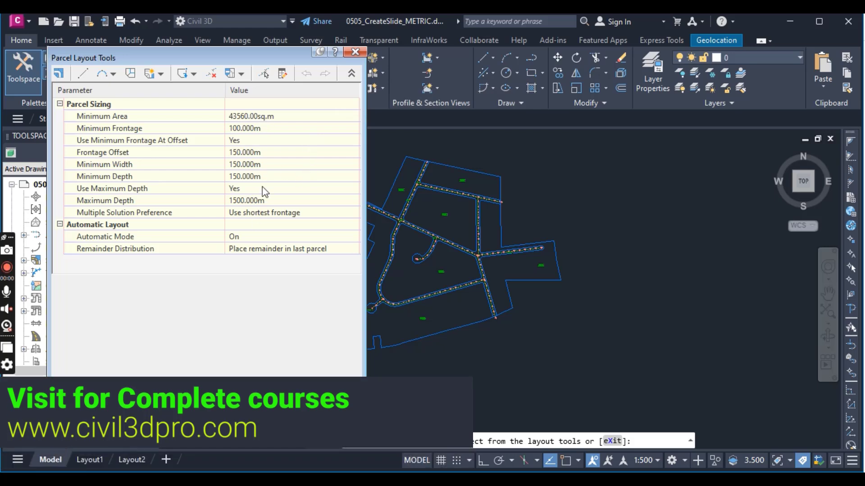
click(267, 119)
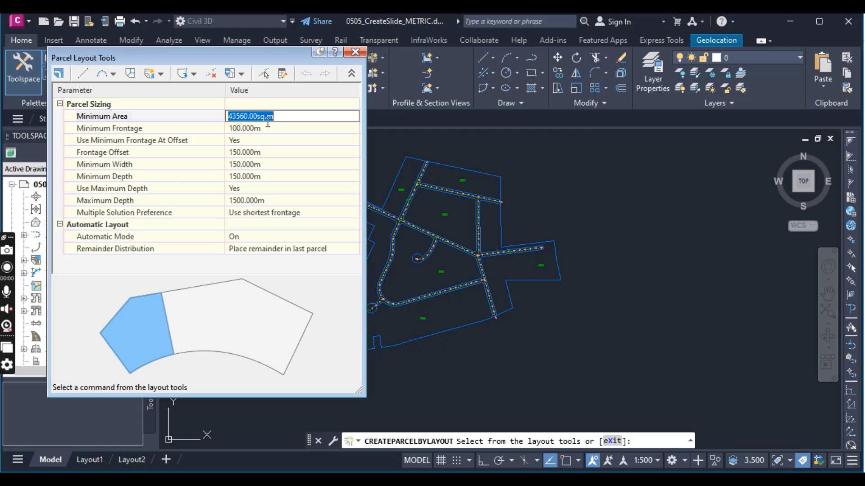
text(1012)
key(Return)
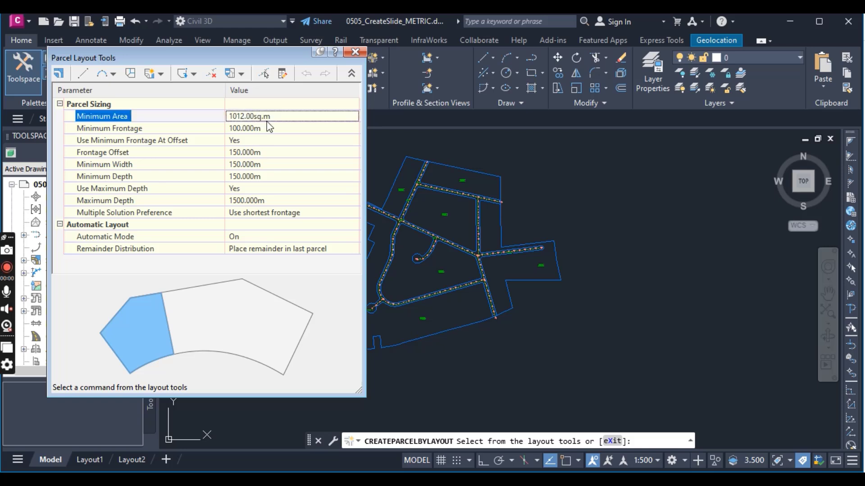
- Set the minimum frontage to 54.75 m and turn off the use of minimum frontage at offset
click(266, 130)
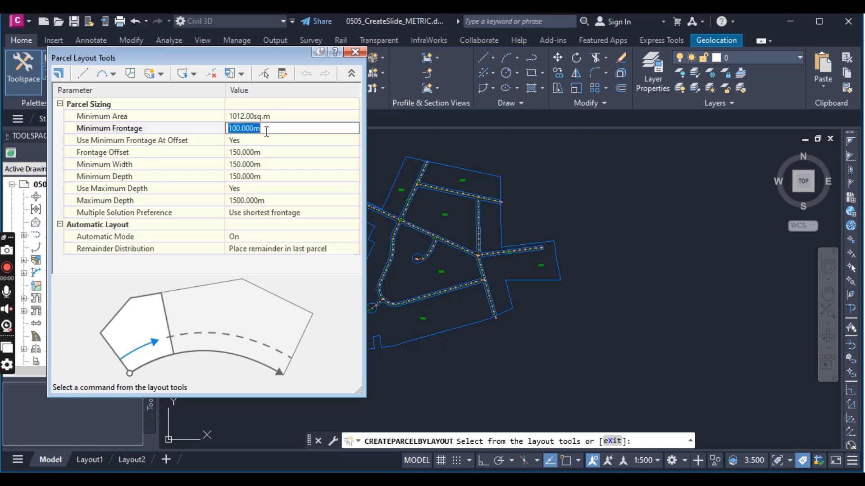
text(54.75)
key(Return)
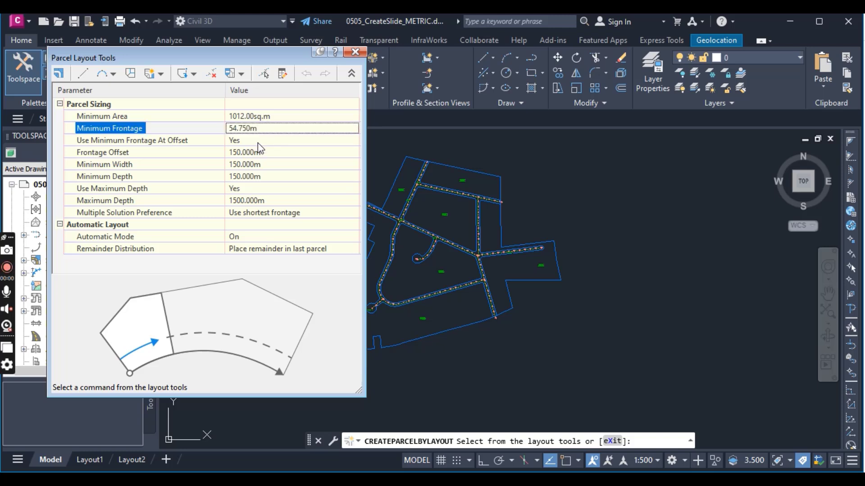
click(258, 142)
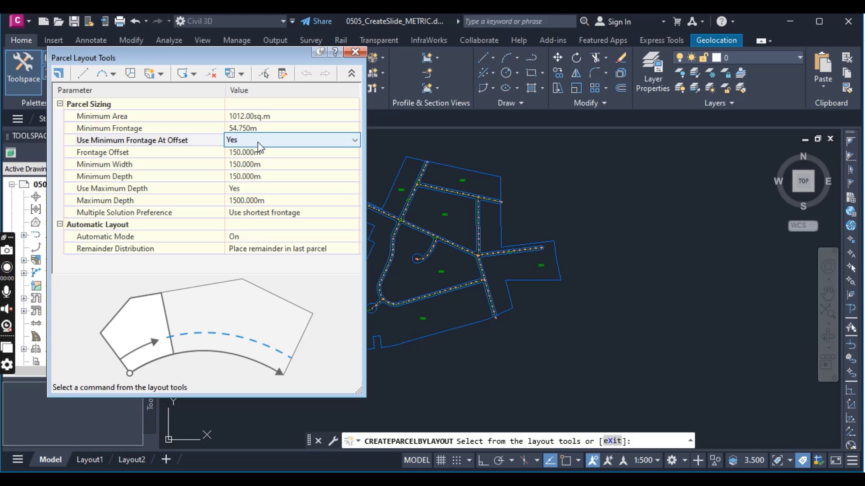
click(258, 143)
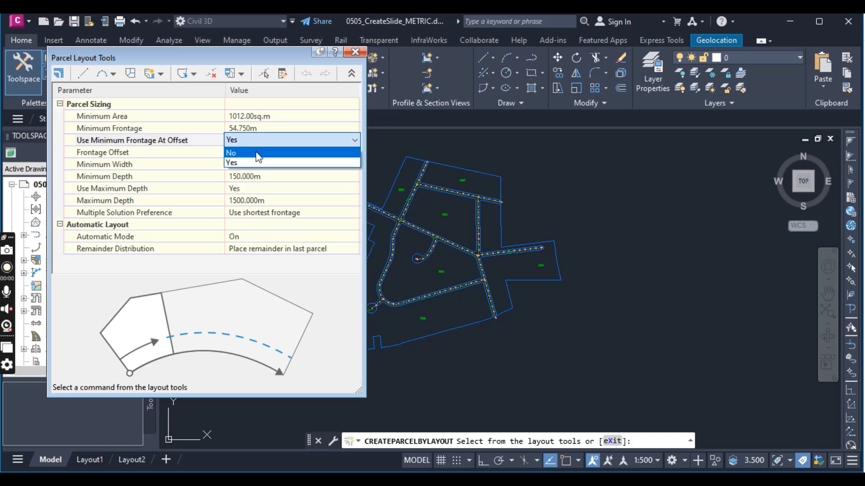
click(255, 159)
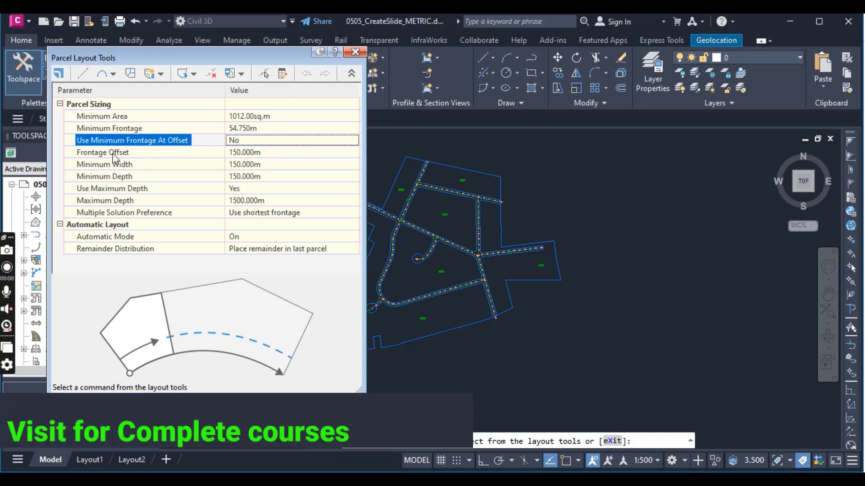
- Set the minimum parcel width to 25 m and the minimum depth to 15 m
click(279, 164)
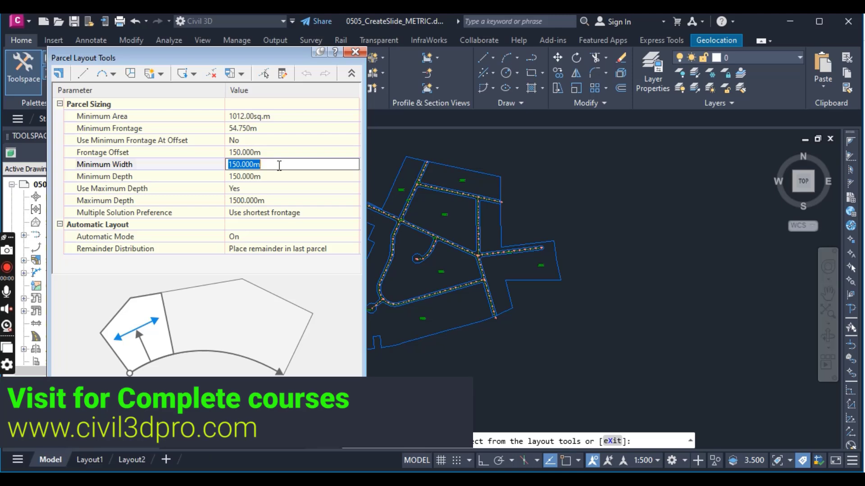
text(25)
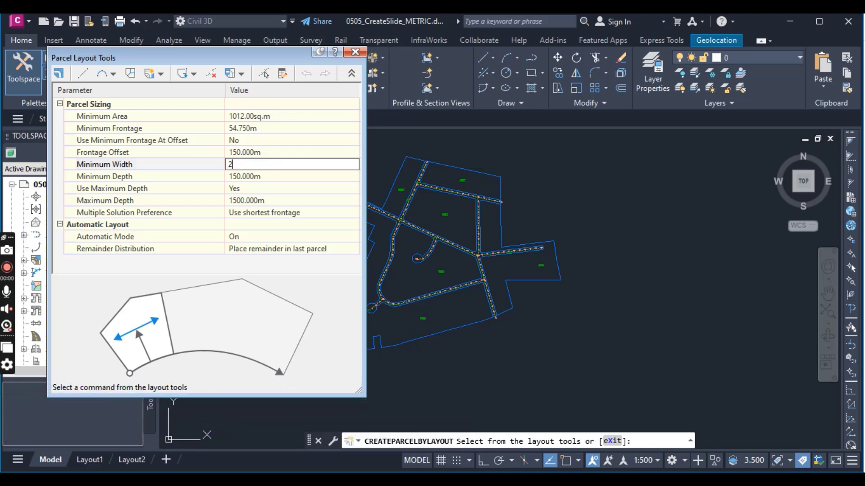
click(272, 175)
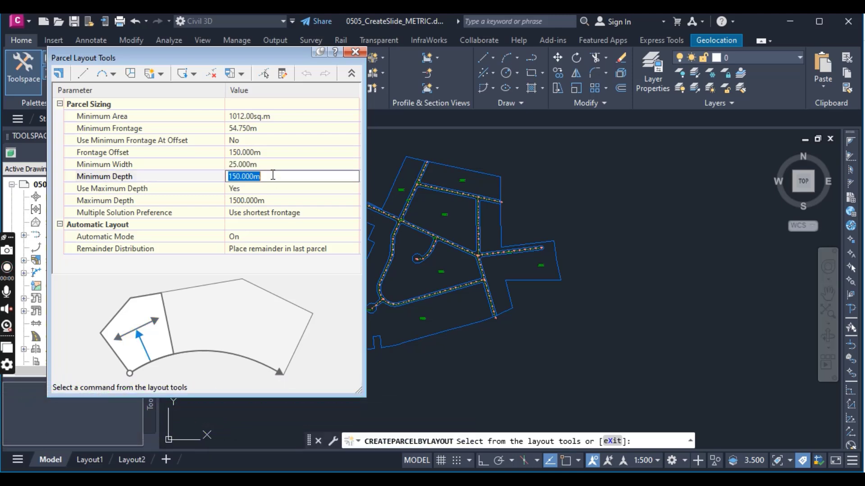
text(15)
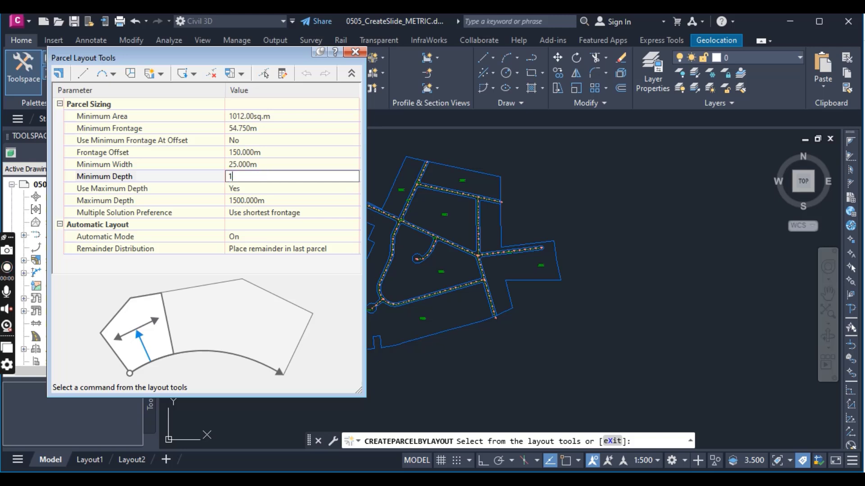
- Turn off the use of maximum depth and keep the multiple solution preference at Use shortest frontage
click(259, 191)
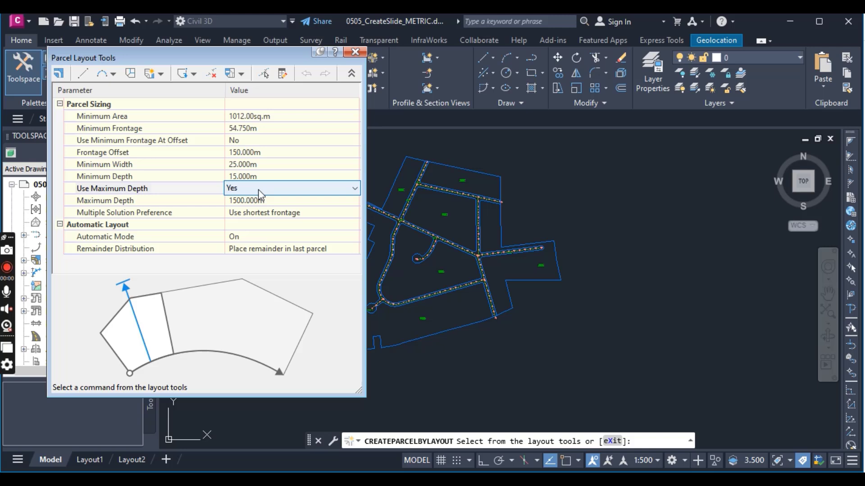
click(258, 190)
click(242, 209)
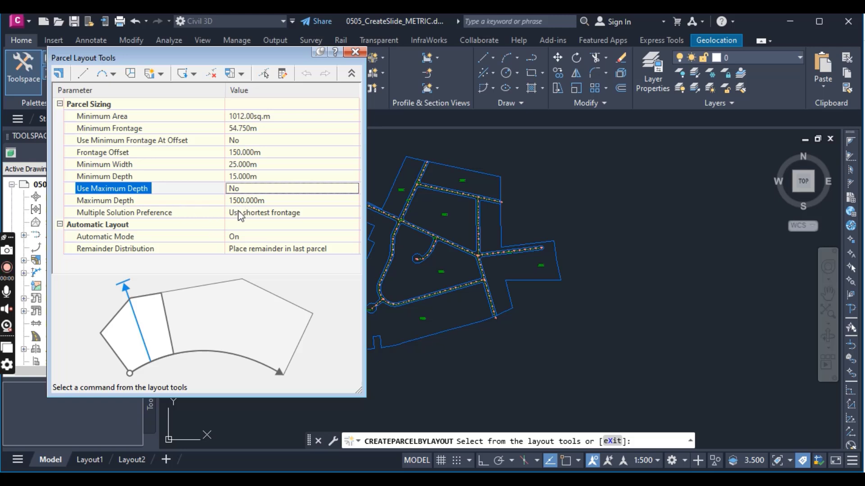
click(270, 216)
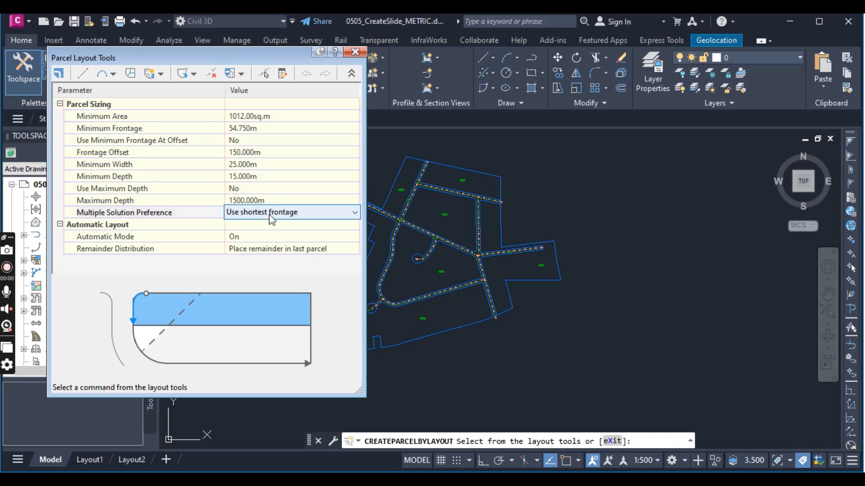
click(269, 214)
click(262, 225)
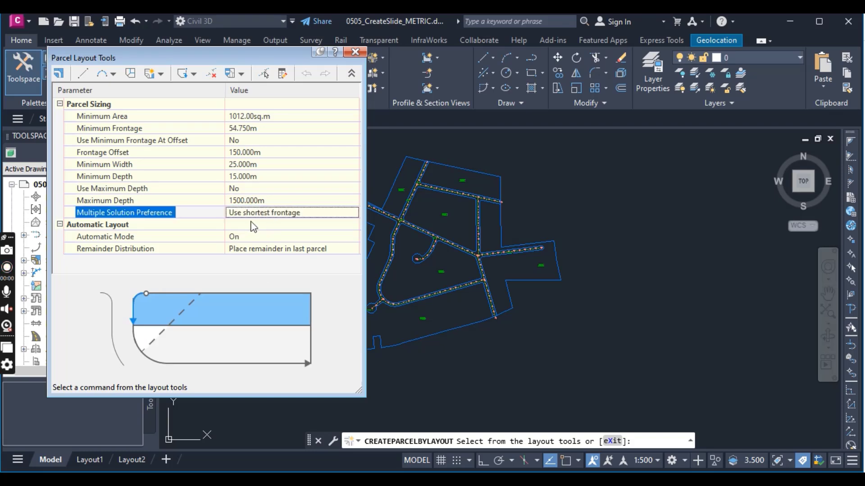
- Set the automatic layout's remainder distribution to Redistribute remainder
click(59, 224)
click(59, 224)
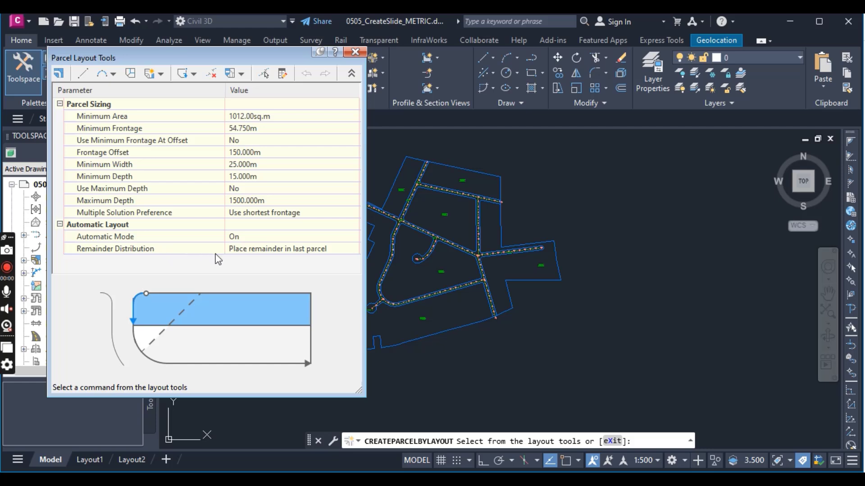
click(256, 249)
click(256, 250)
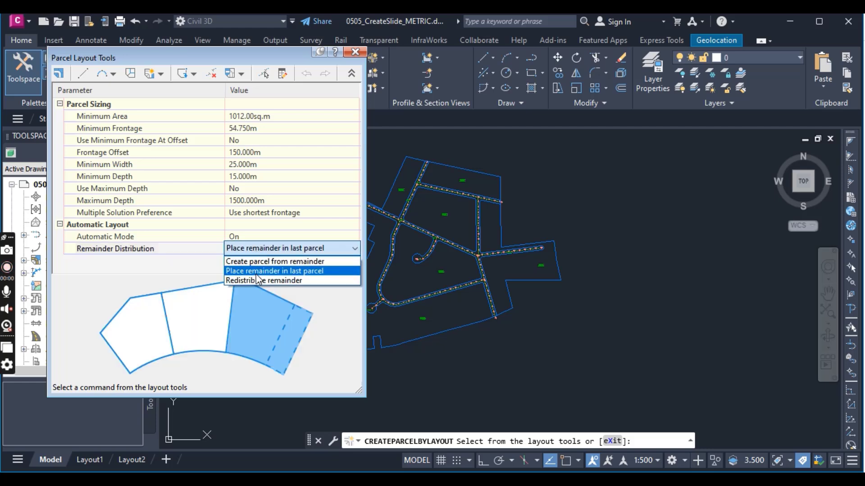
click(250, 281)
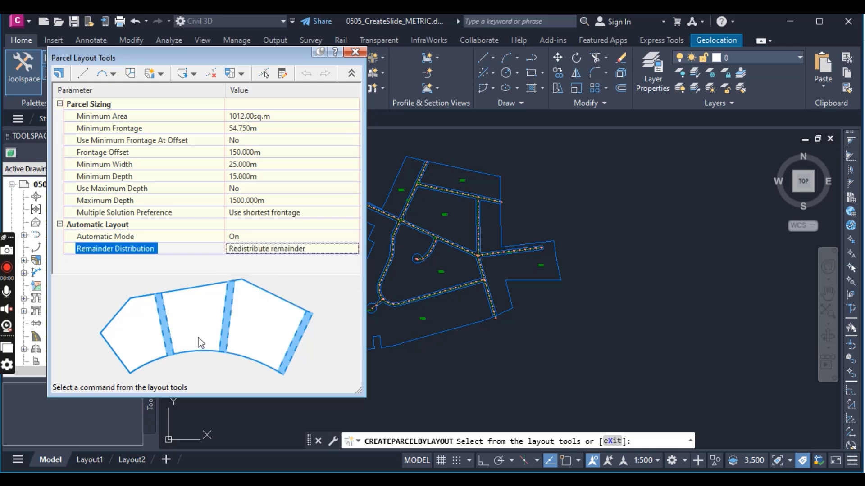
- Start the Slide Line - Create tool and keep Property as the parcel style for the new lots
click(352, 73)
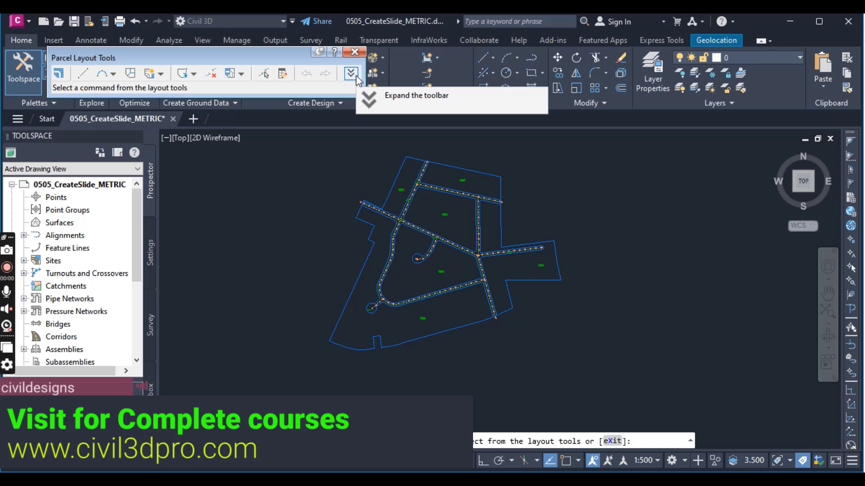
click(242, 74)
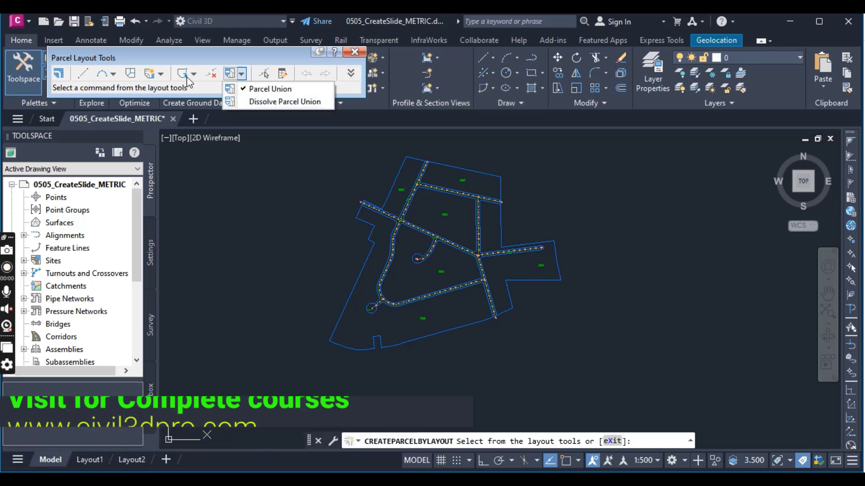
click(161, 73)
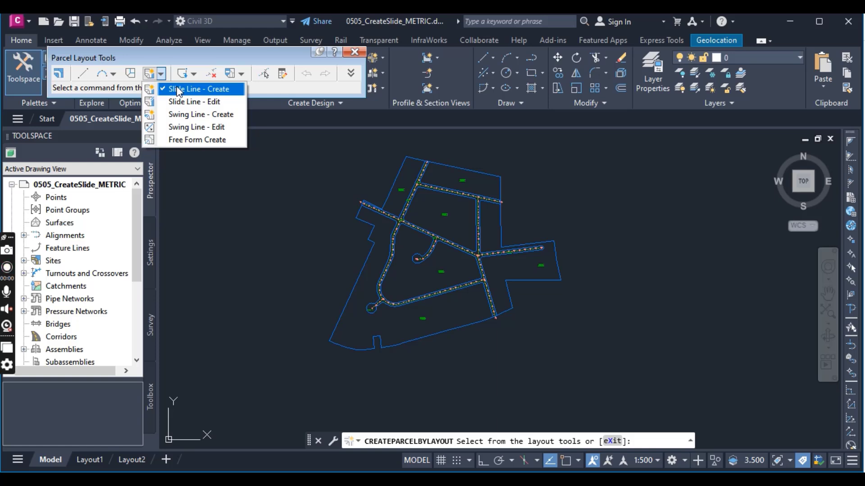
click(179, 90)
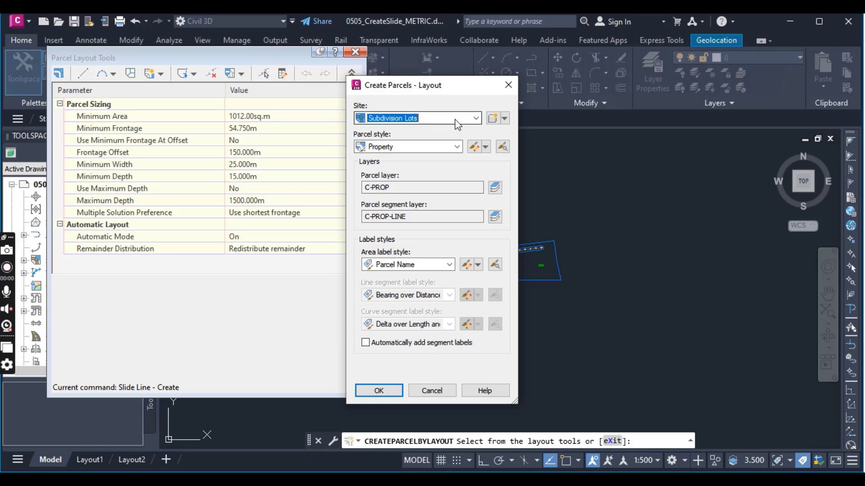
click(429, 147)
click(387, 186)
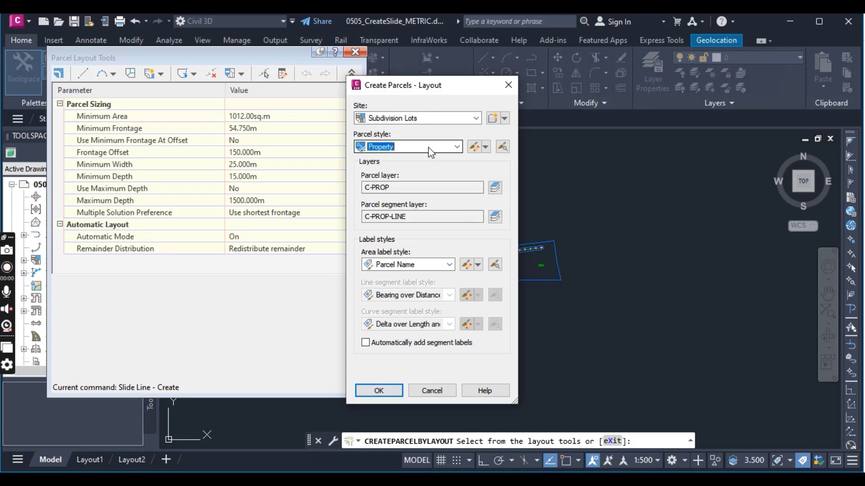
- Set the area label style to Name Square meter & Hectares and accept the parcel creation settings
click(407, 265)
key(Up)
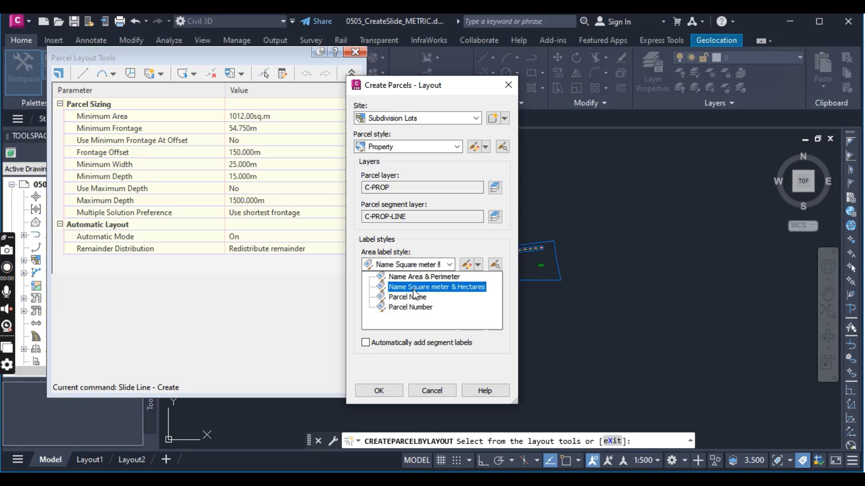
key(Return)
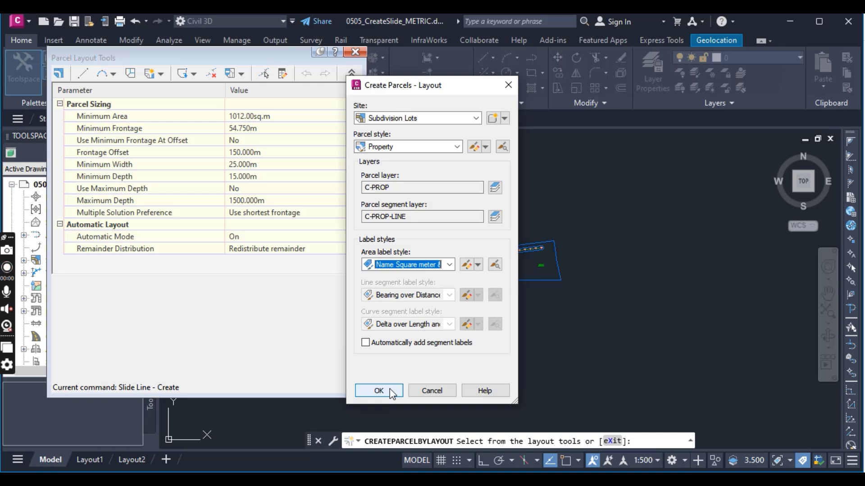
click(390, 390)
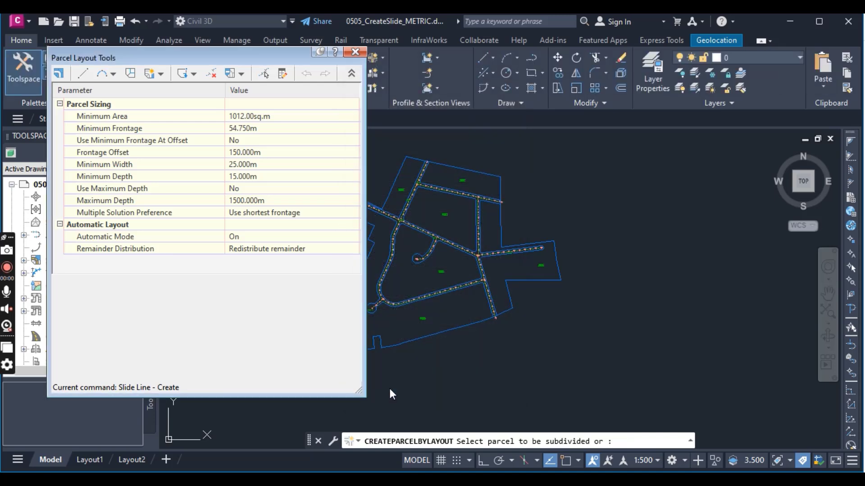
- Select the large southern parcel, Property 1, by its area label as the parcel to subdivide
scroll(542, 319, down, 2)
middle_drag(513, 338, 547, 314)
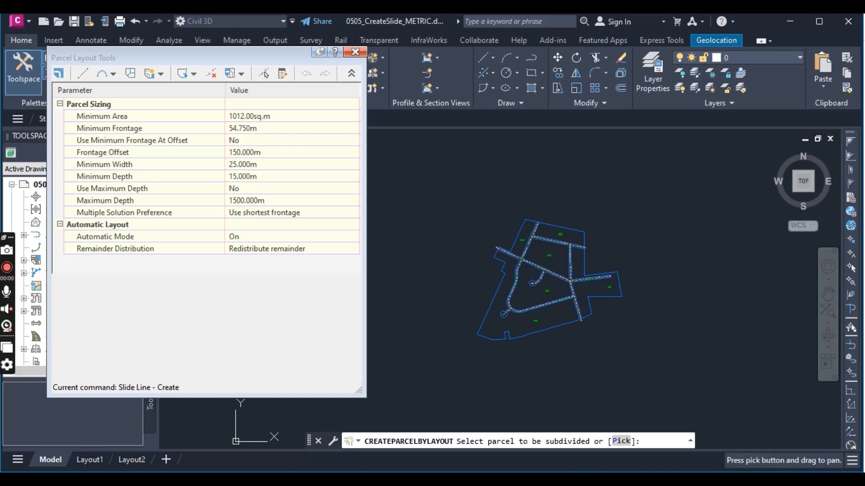
click(351, 73)
scroll(502, 302, up, 4)
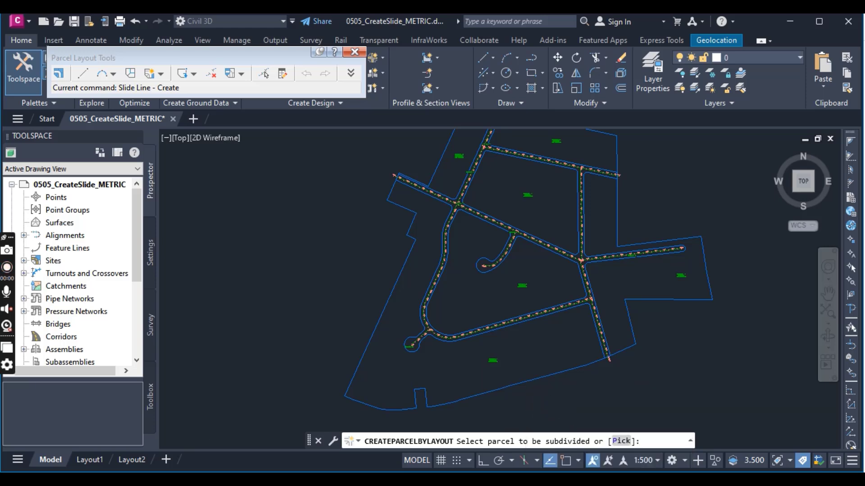
scroll(495, 307, up, 6)
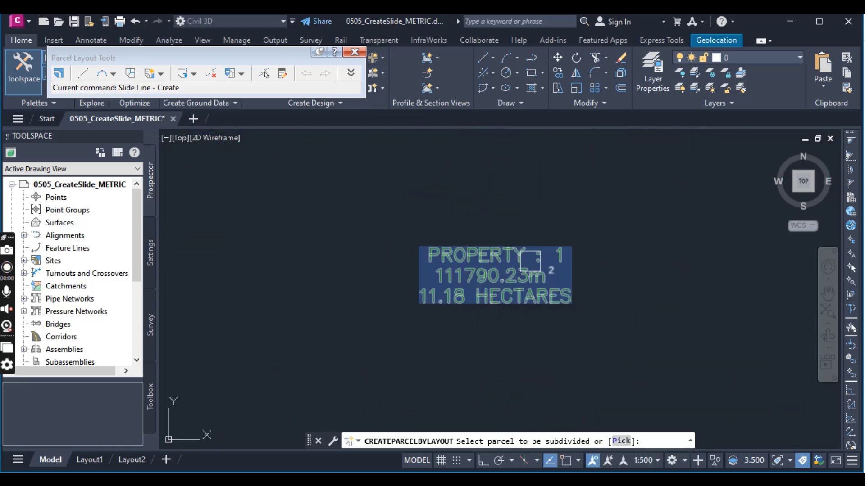
scroll(514, 272, down, 6)
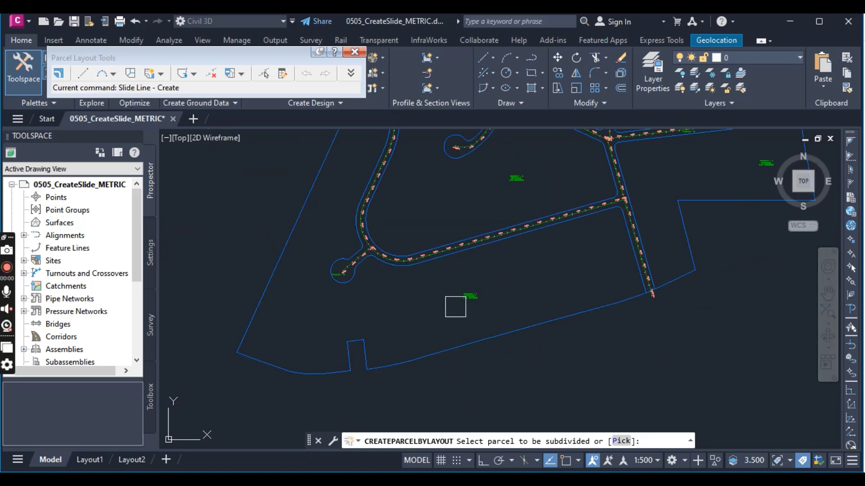
scroll(378, 322, down, 2)
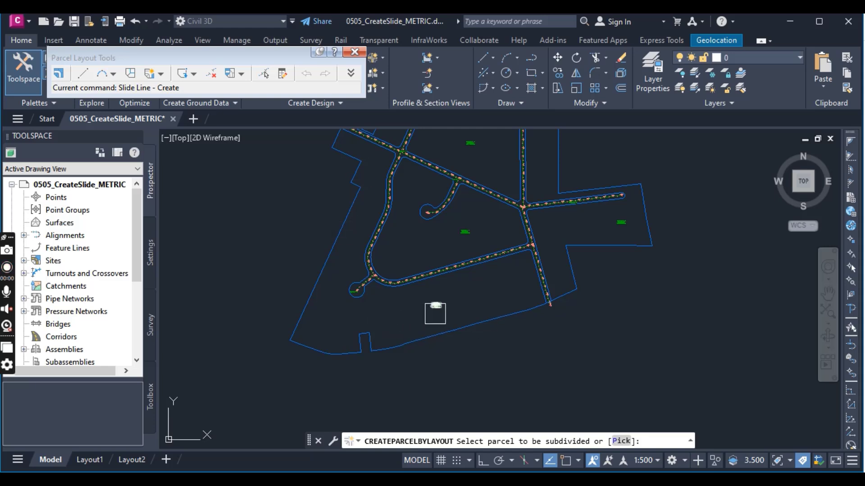
scroll(438, 309, up, 3)
click(435, 295)
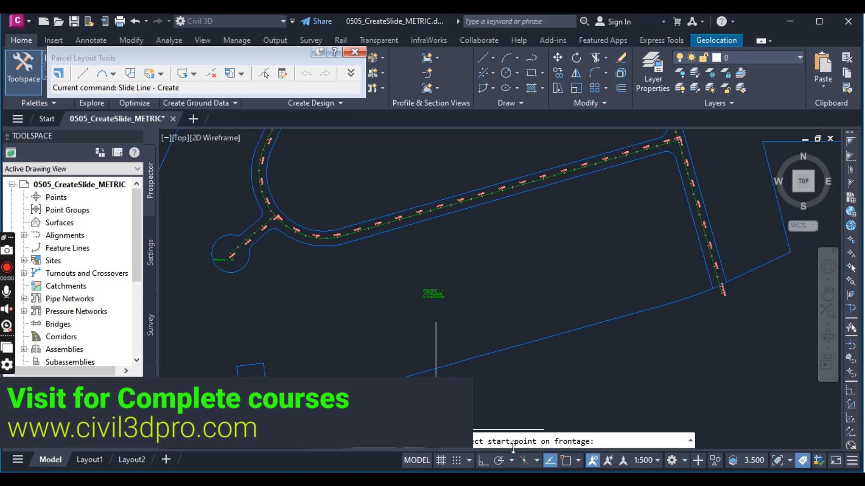
- Set the frontage start at the endpoint where the parcel's northern road frontage meets the corner curve at its east end
key(F8)
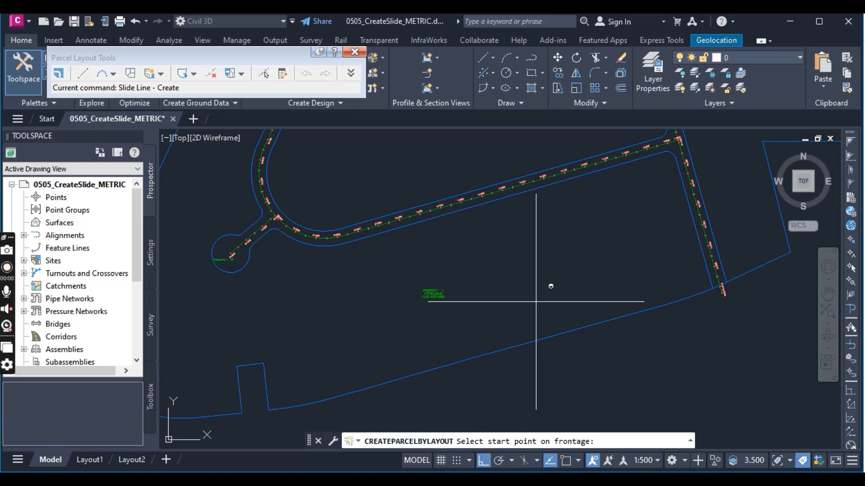
shift+right_click(536, 302)
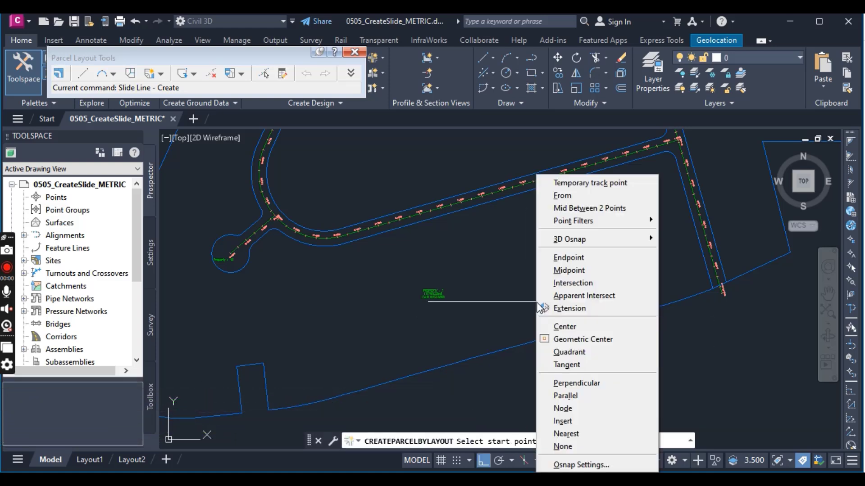
click(576, 255)
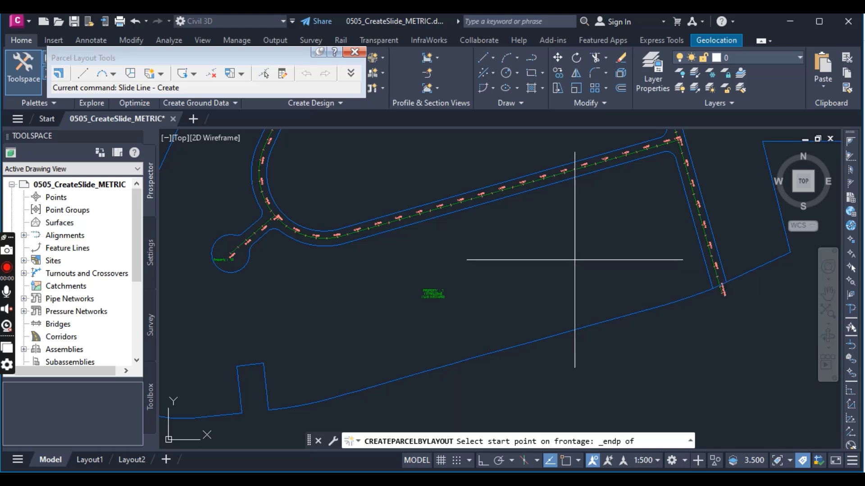
scroll(664, 152, up, 5)
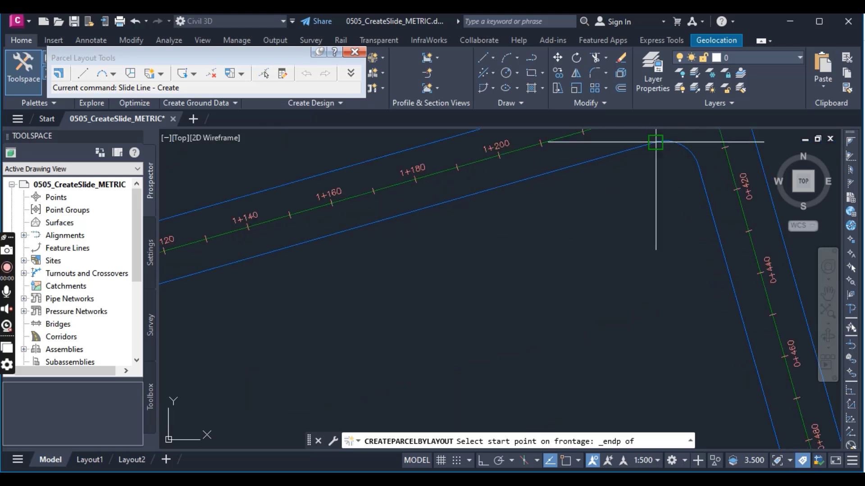
click(655, 142)
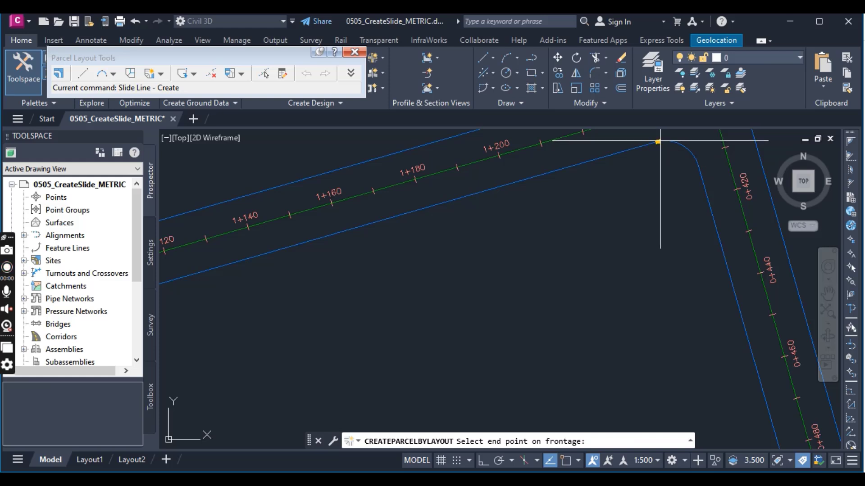
- Trace the frontage west and north around the cul-de-sac, ending it at the endpoint before the corner curve at the northwestern road intersection
scroll(535, 242, down, 4)
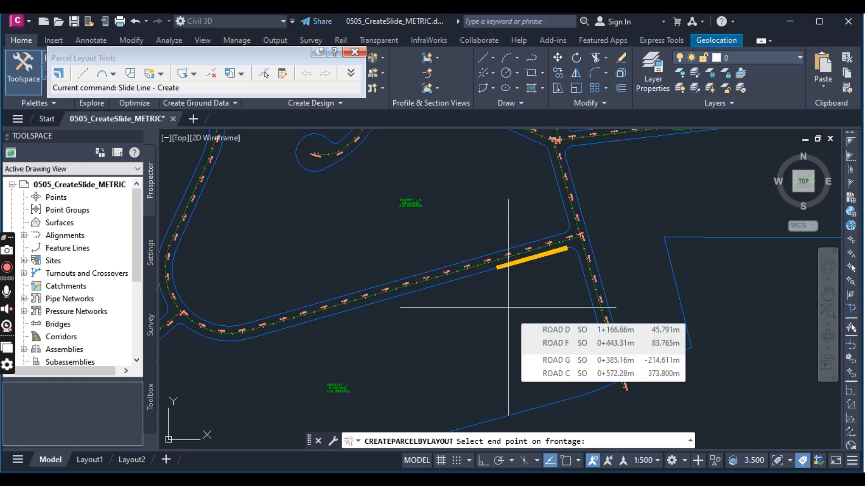
scroll(508, 307, down, 1)
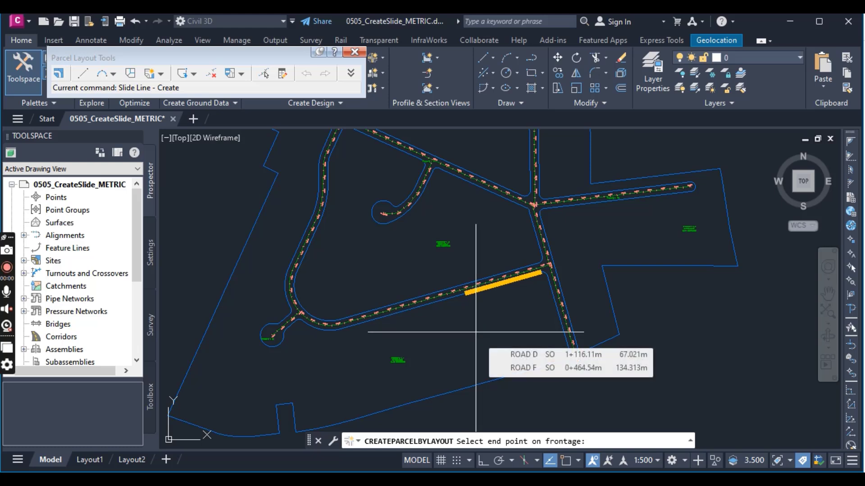
scroll(476, 332, down, 2)
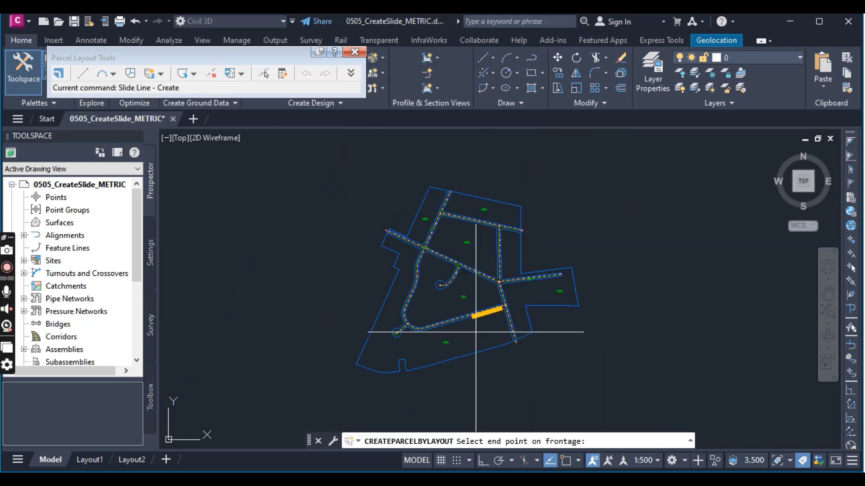
scroll(476, 332, down, 2)
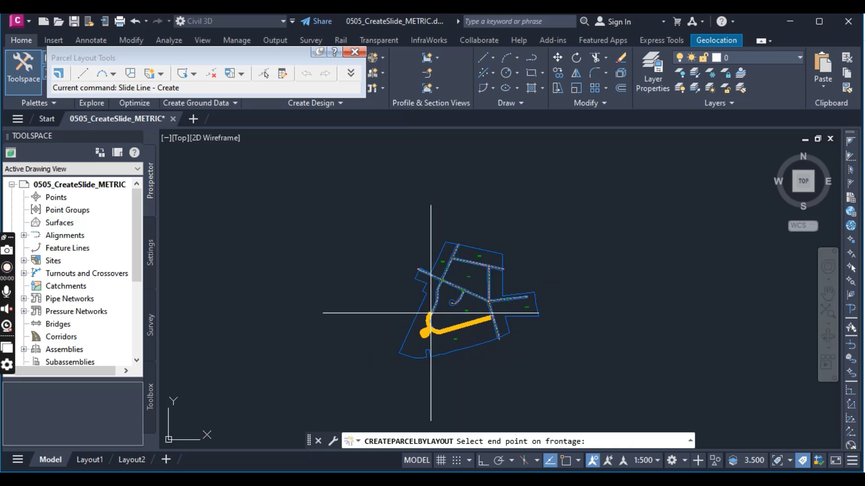
scroll(430, 313, up, 3)
scroll(453, 183, up, 2)
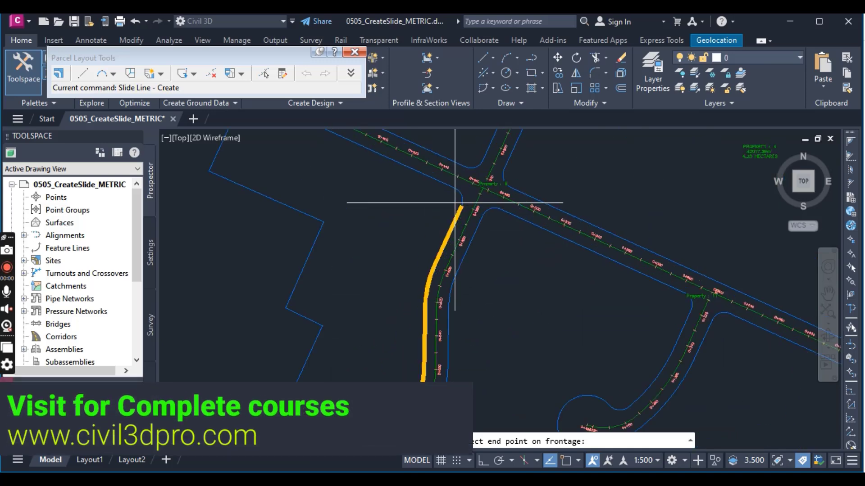
scroll(455, 203, up, 2)
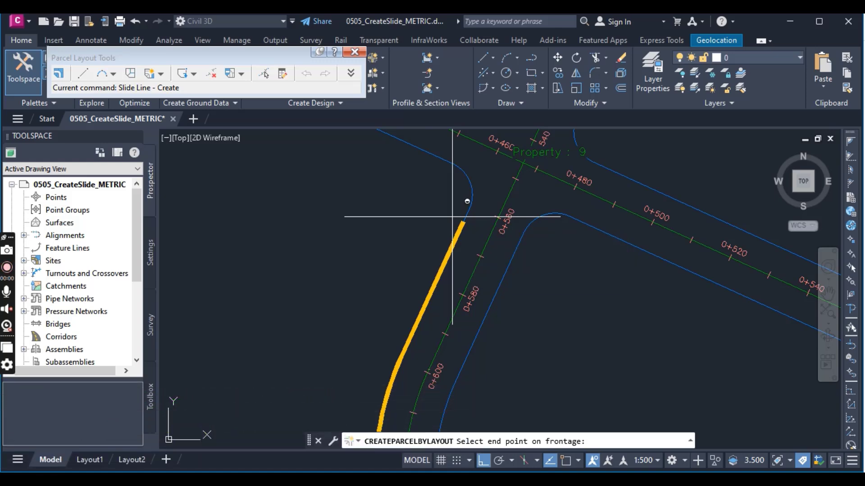
shift+right_click(408, 211)
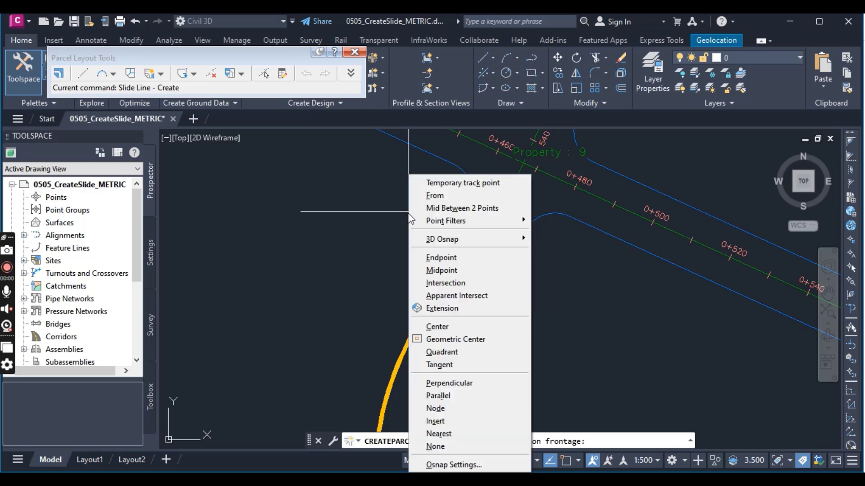
click(439, 260)
click(468, 212)
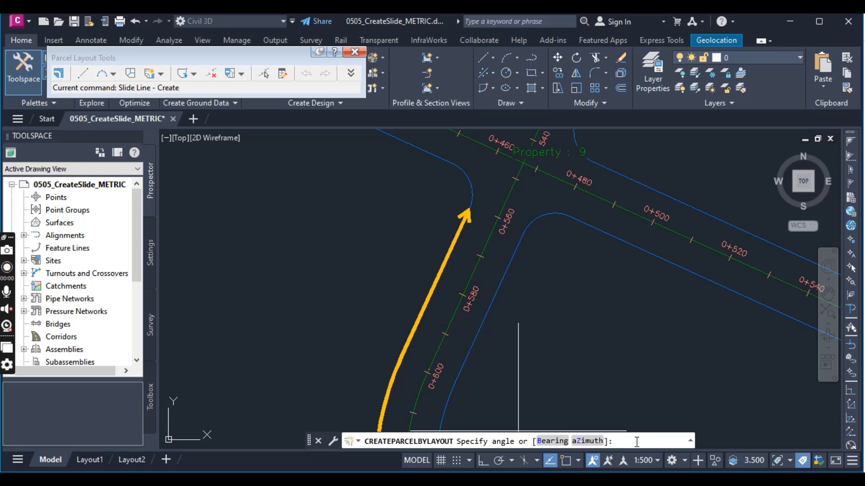
- Generate the lots with lot lines at a 90-degree angle to the frontage, accept the result and end the parcel layout command
text(90)
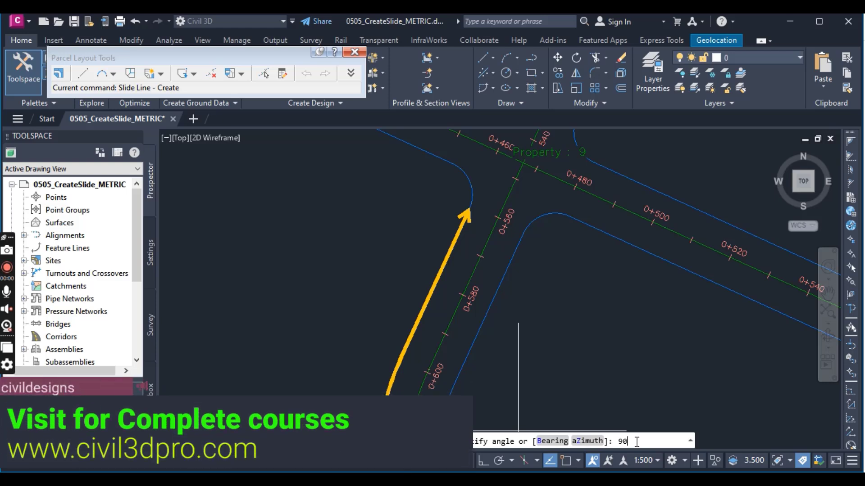
key(Return)
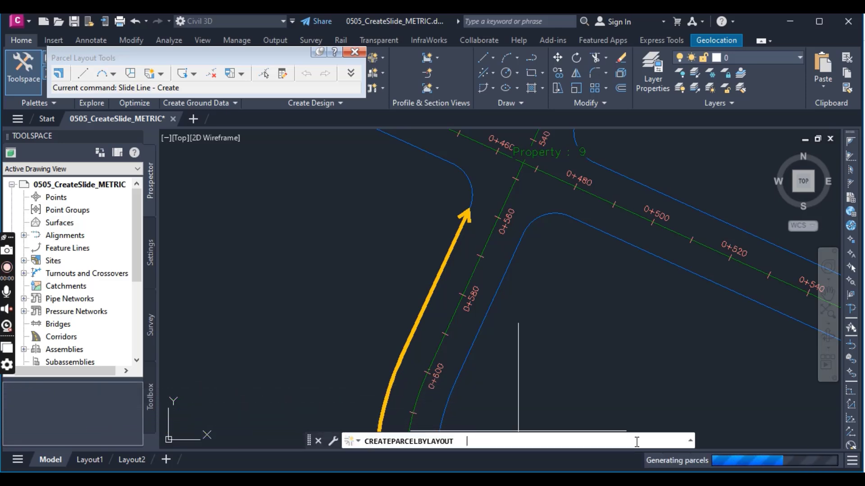
scroll(491, 310, down, 5)
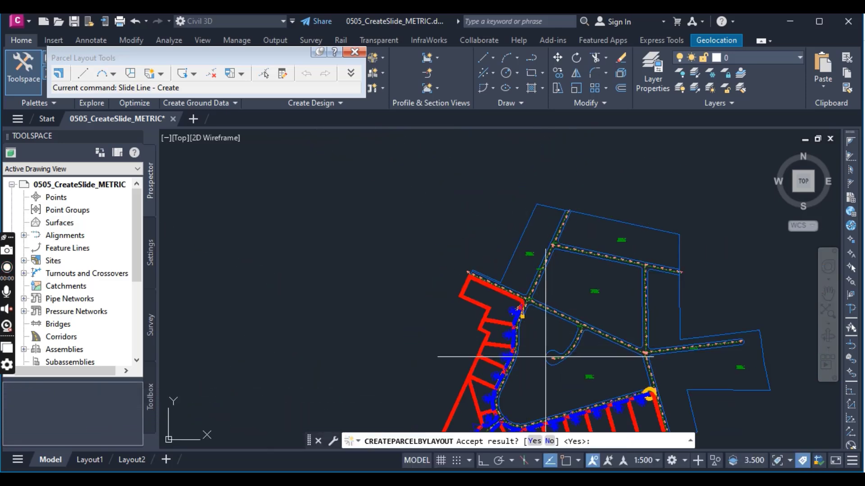
middle_drag(520, 360, 498, 303)
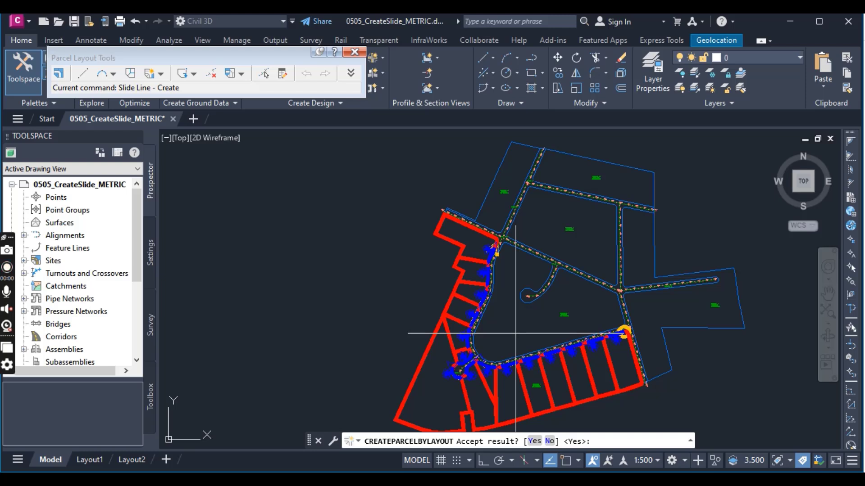
key(Return)
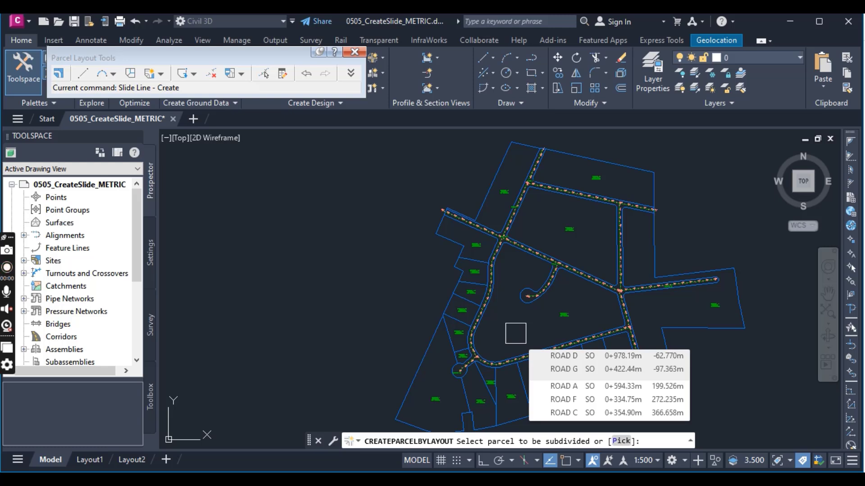
key(Escape)
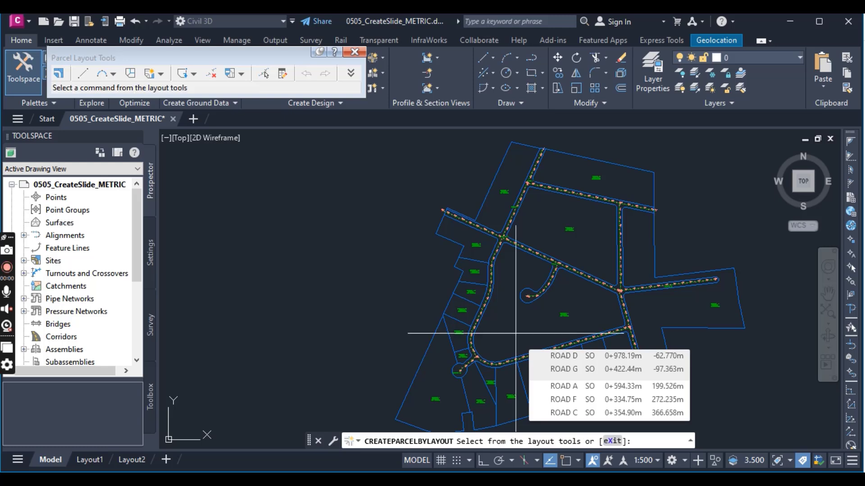
key(Escape)
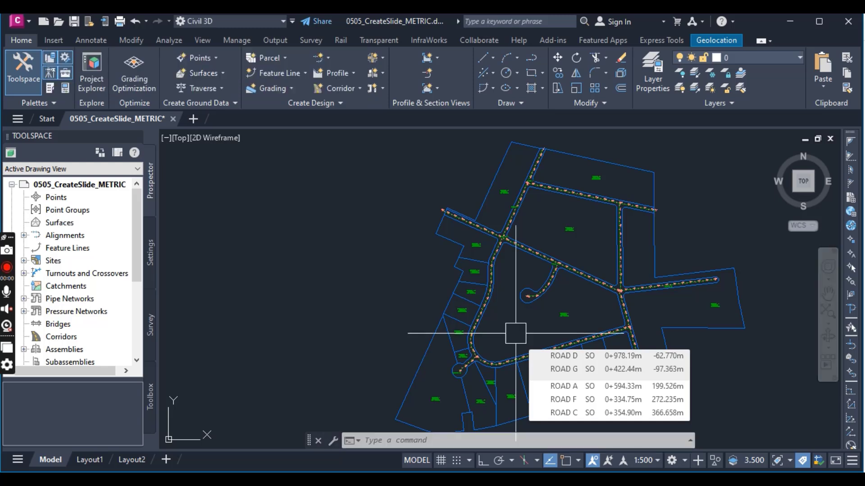
- Examine the new lots, their boundary lines and area labels along the southern and western road frontages
middle_drag(516, 333, 440, 337)
scroll(440, 337, up, 1)
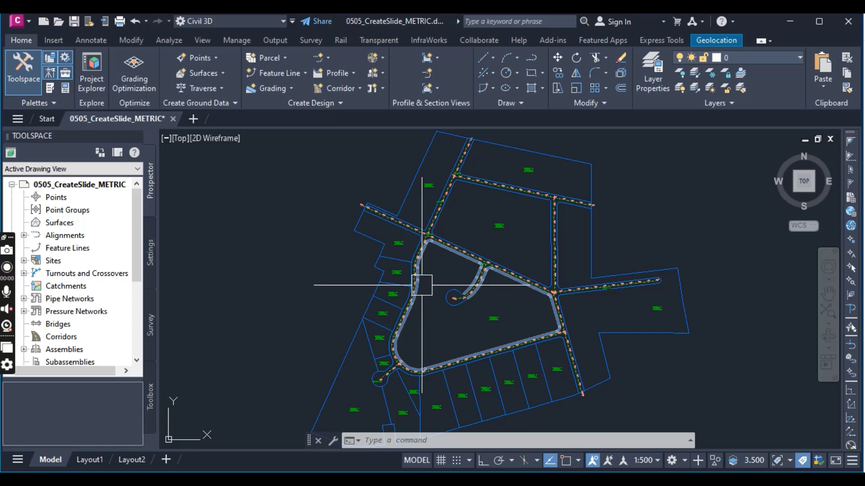
scroll(434, 343, up, 4)
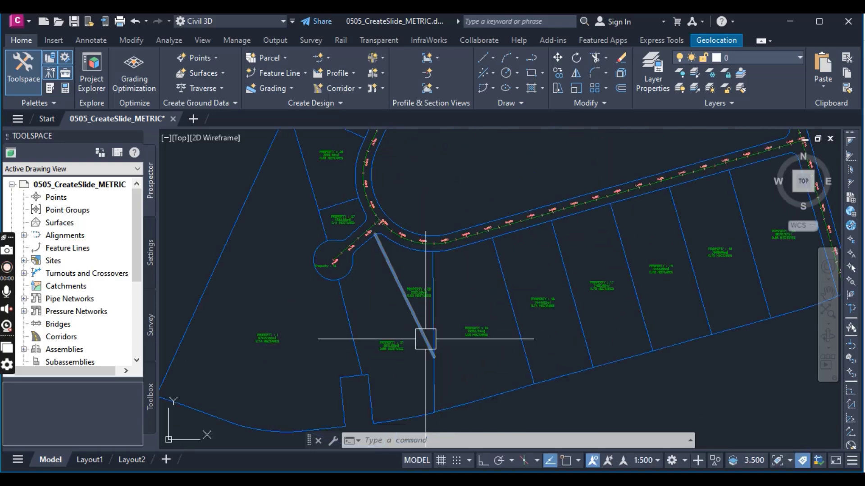
scroll(425, 339, down, 3)
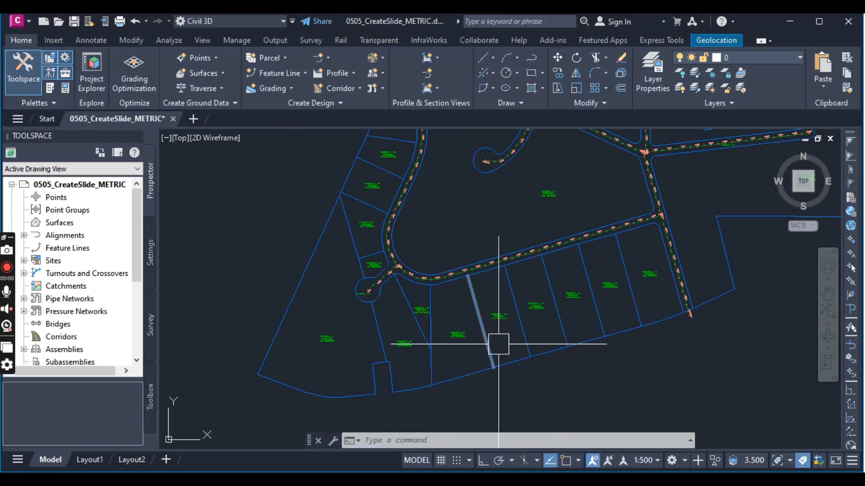
middle_drag(489, 334, 514, 393)
scroll(504, 366, down, 2)
scroll(540, 367, up, 1)
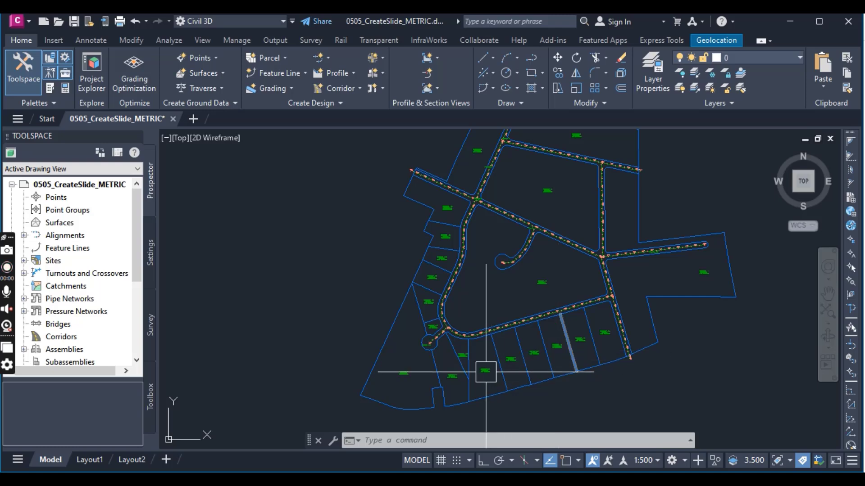
scroll(554, 356, up, 5)
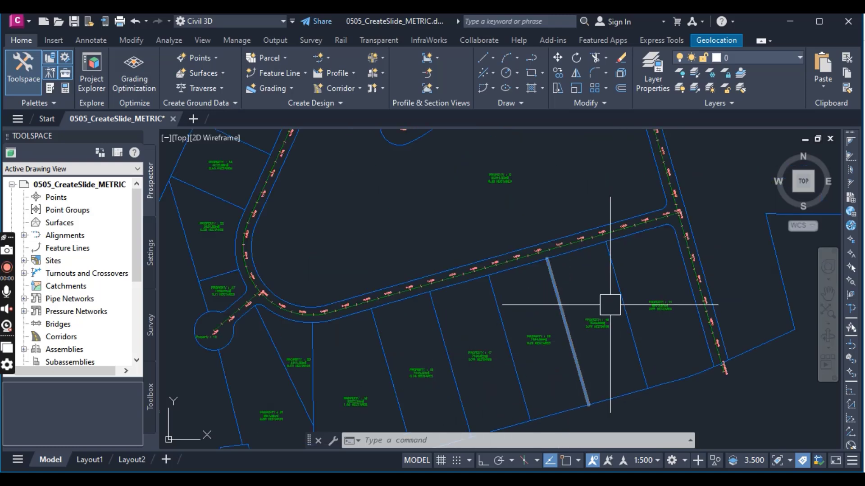
scroll(559, 315, down, 4)
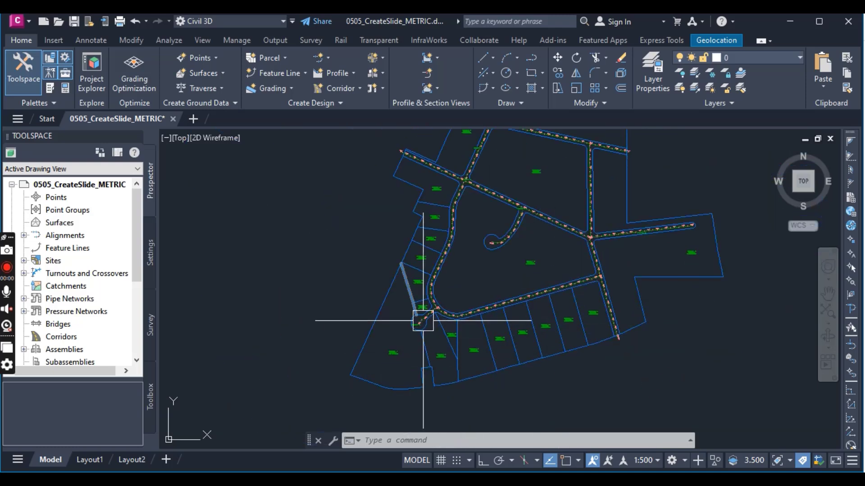